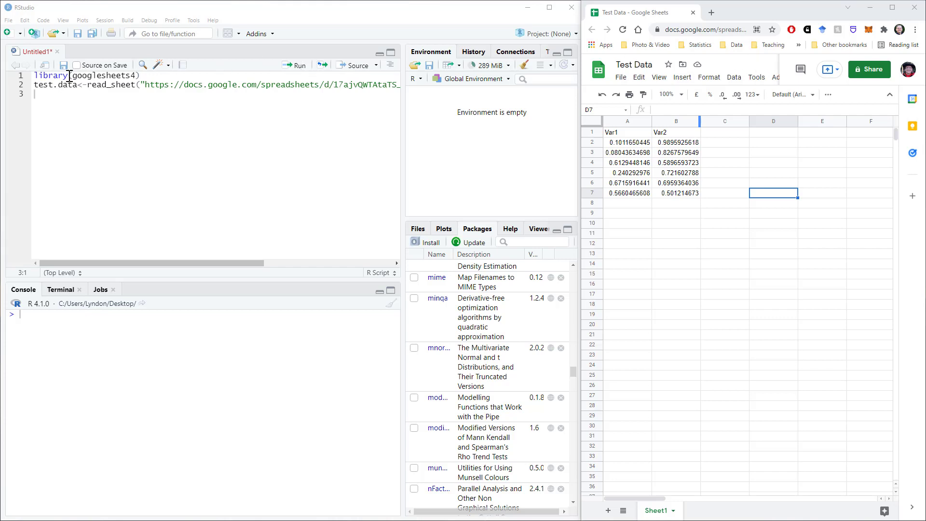
Run line 1, library(googlesheets4), to load the package in the console.
{"action": "left_click", "coordinate": [45, 75]}
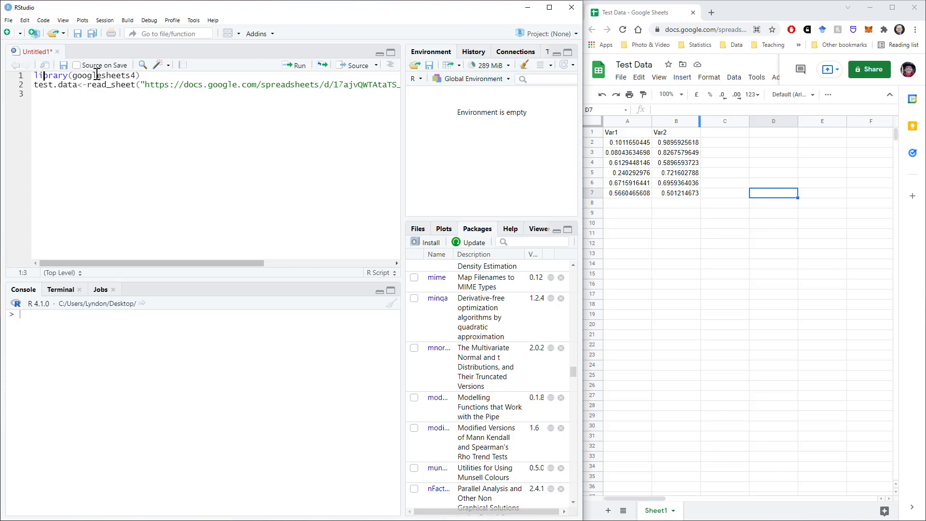
{"action": "left_click", "coordinate": [153, 76]}
{"action": "key", "text": "BackSpace"}
{"action": "key", "text": "ctrl+Return"}
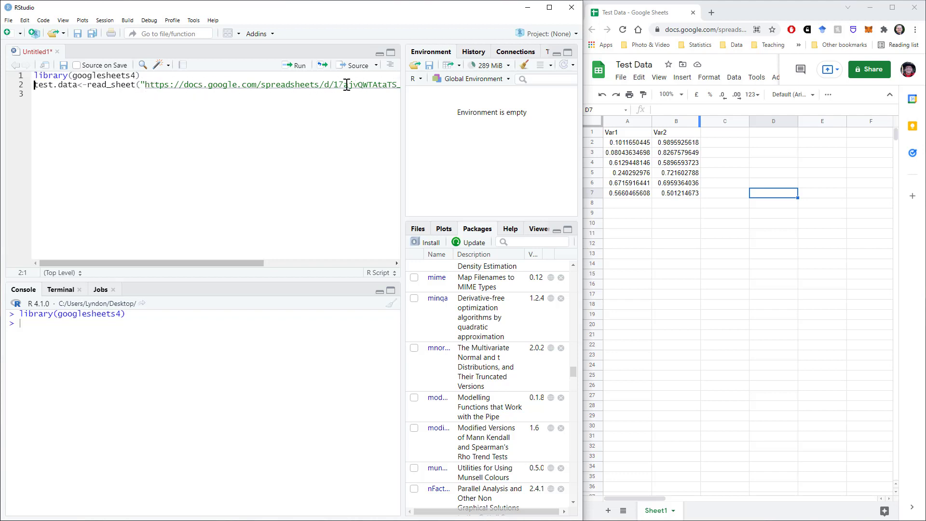
Run line 2's read_sheet call to import the Google Sheet into test.data.
{"action": "left_click", "coordinate": [142, 85]}
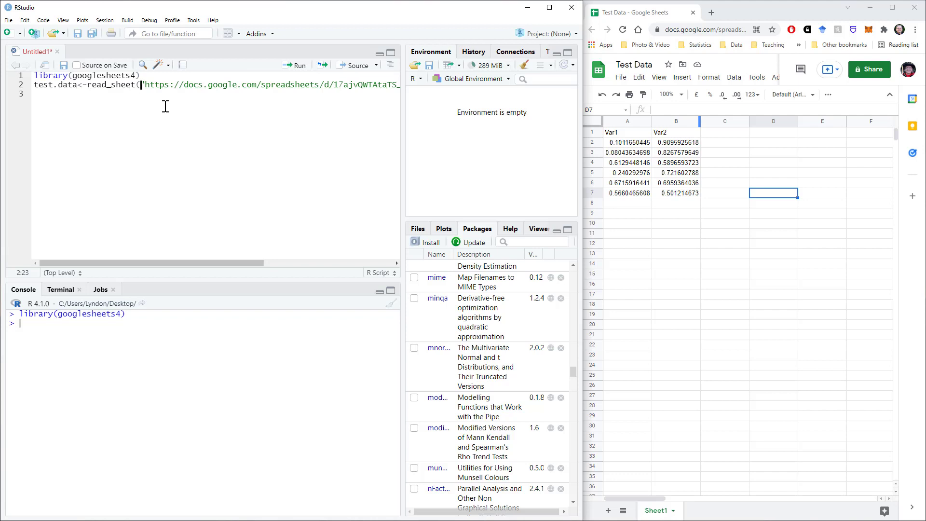
{"action": "key", "text": "ctrl+Return"}
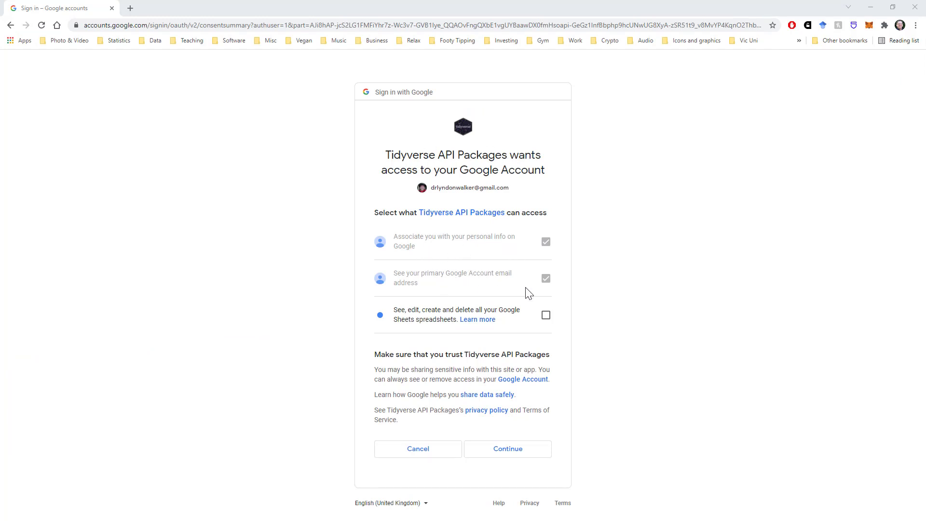
Grant Tidyverse API Packages permission to see and edit Google Sheets spreadsheets.
{"action": "left_click", "coordinate": [546, 319]}
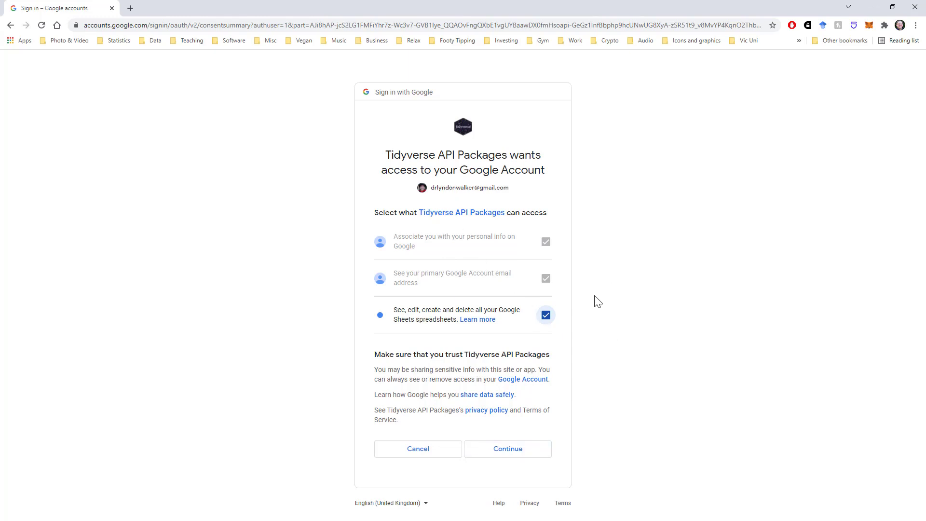
{"action": "left_click", "coordinate": [512, 449]}
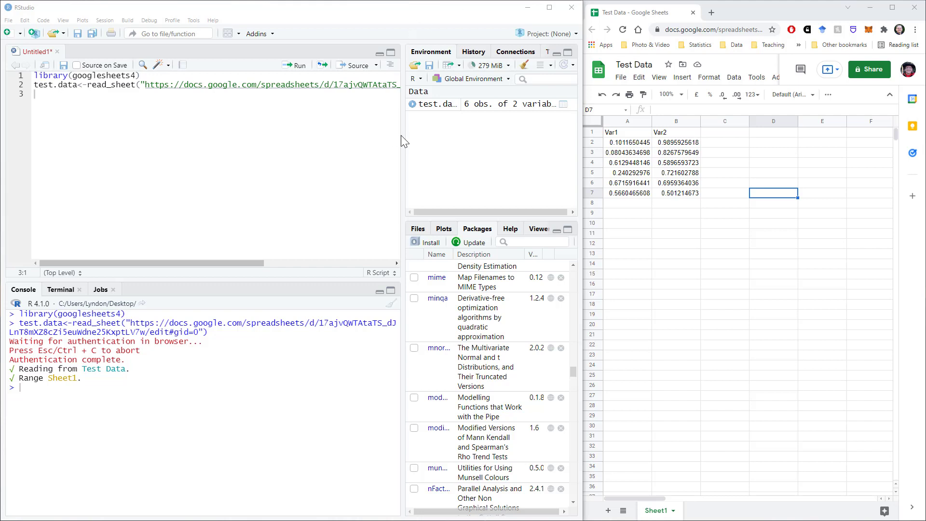
Open test.data from the Environment pane in the data viewer.
{"action": "double_click", "coordinate": [435, 104]}
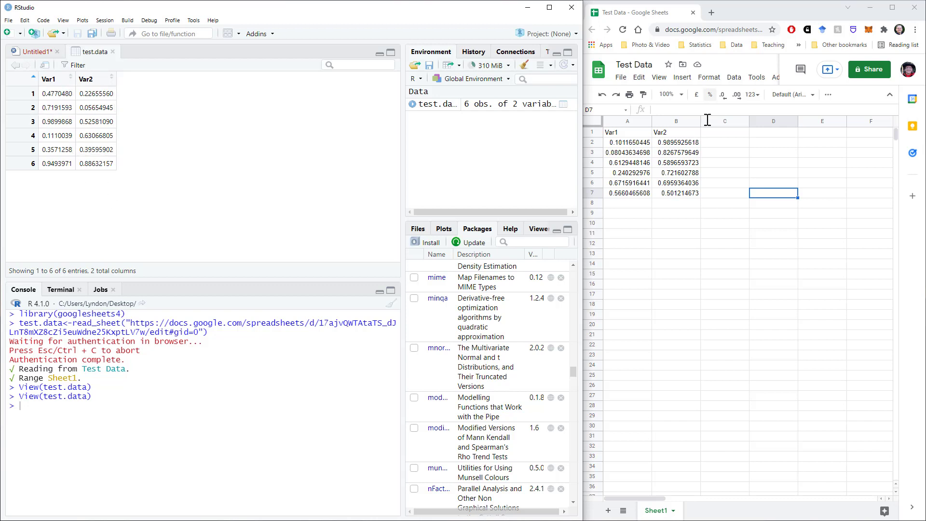
{"action": "left_click", "coordinate": [628, 143]}
{"action": "key", "text": "Right"}
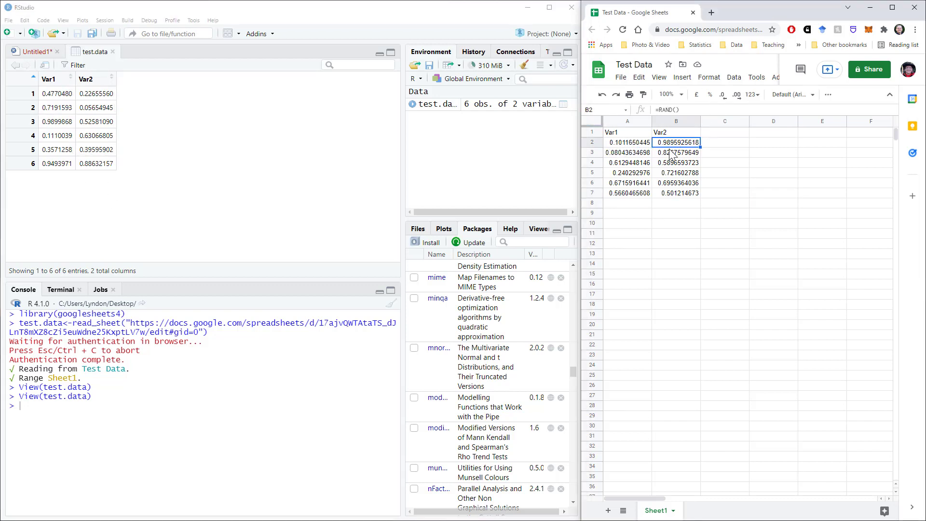
{"action": "key", "text": "Down"}
{"action": "key", "text": "Left"}
{"action": "key", "text": "Down"}
{"action": "left_click", "coordinate": [673, 161]}
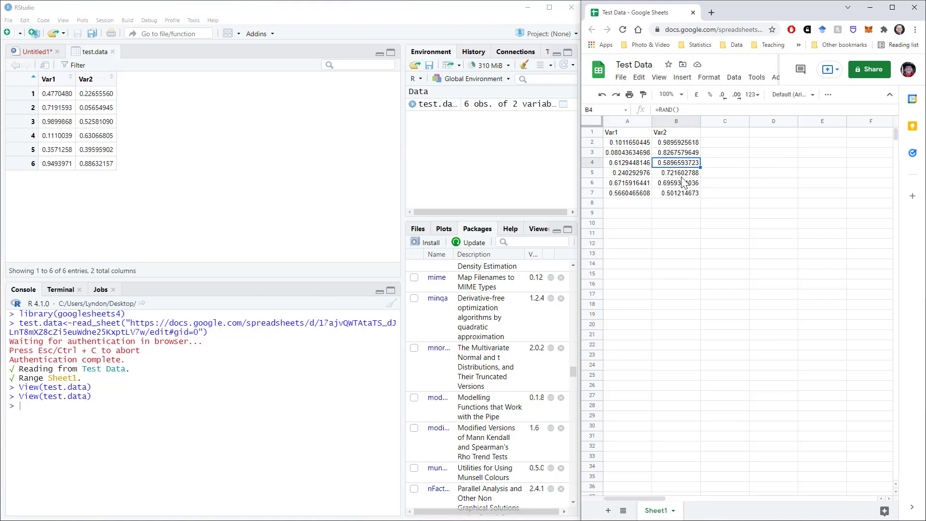
{"action": "mouse_move", "coordinate": [108, 162]}
{"action": "left_mouse_down"}
{"action": "mouse_move", "coordinate": [68, 134]}
{"action": "mouse_move", "coordinate": [60, 98]}
{"action": "left_mouse_up"}
{"action": "left_click", "coordinate": [90, 103]}
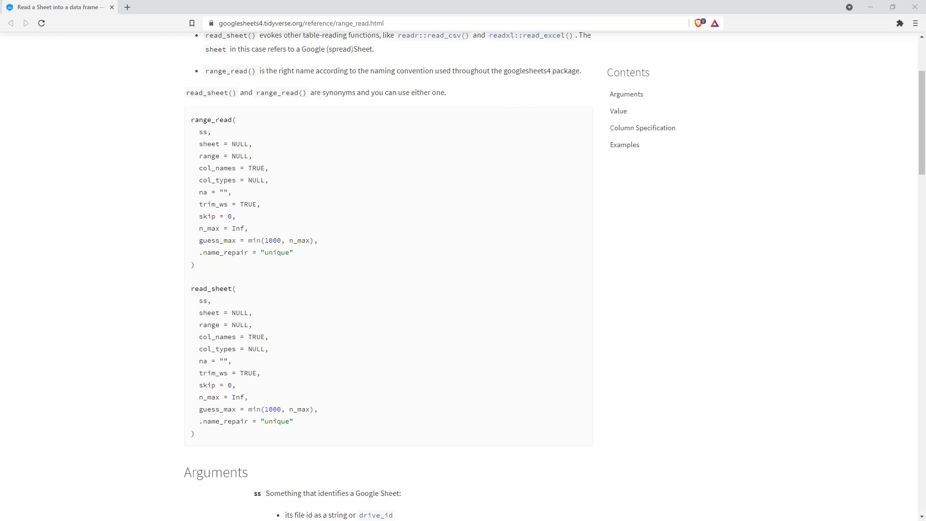
Switch back to the RStudio window.
{"action": "key", "text": "alt+Tab"}
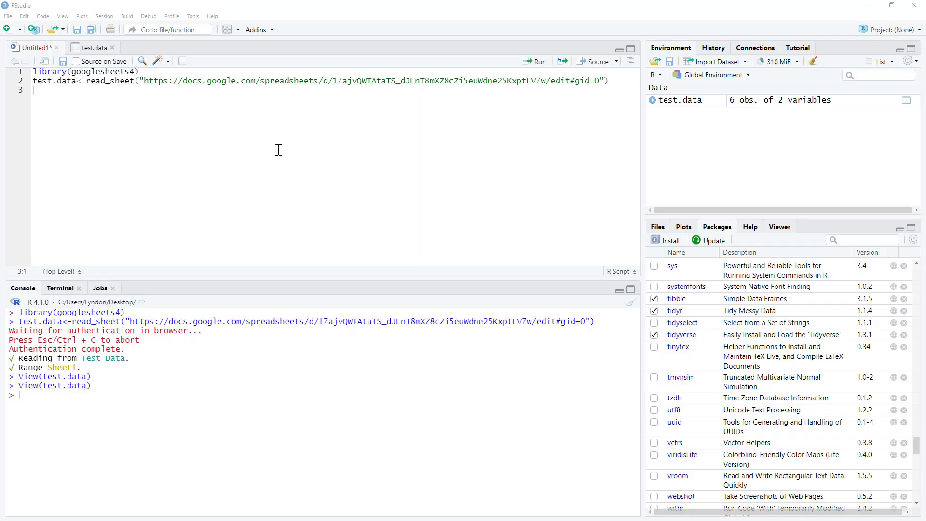